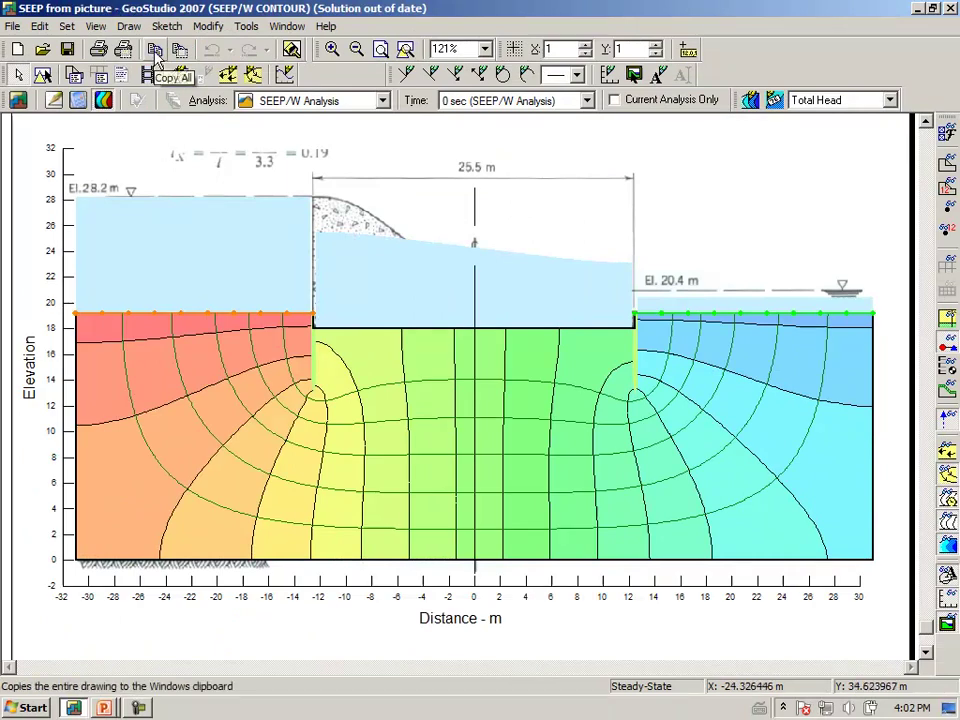
Copy the whole SEEP/W flow-net drawing to the clipboard with Copy All.
{"action": "left_click", "coordinate": [154, 56]}
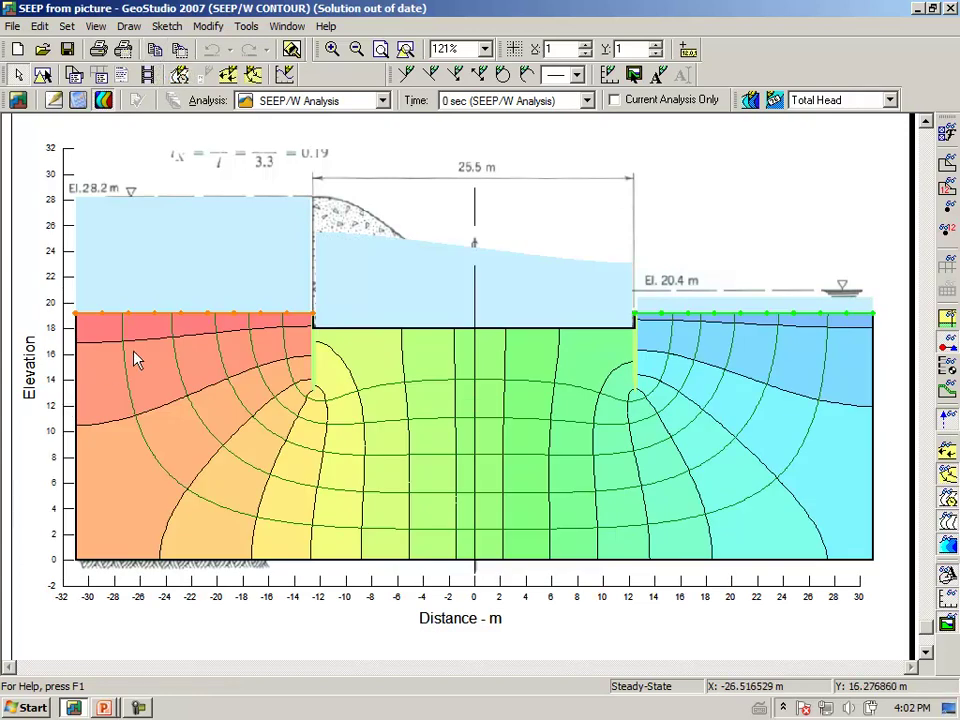
{"action": "key", "text": "alt+Tab"}
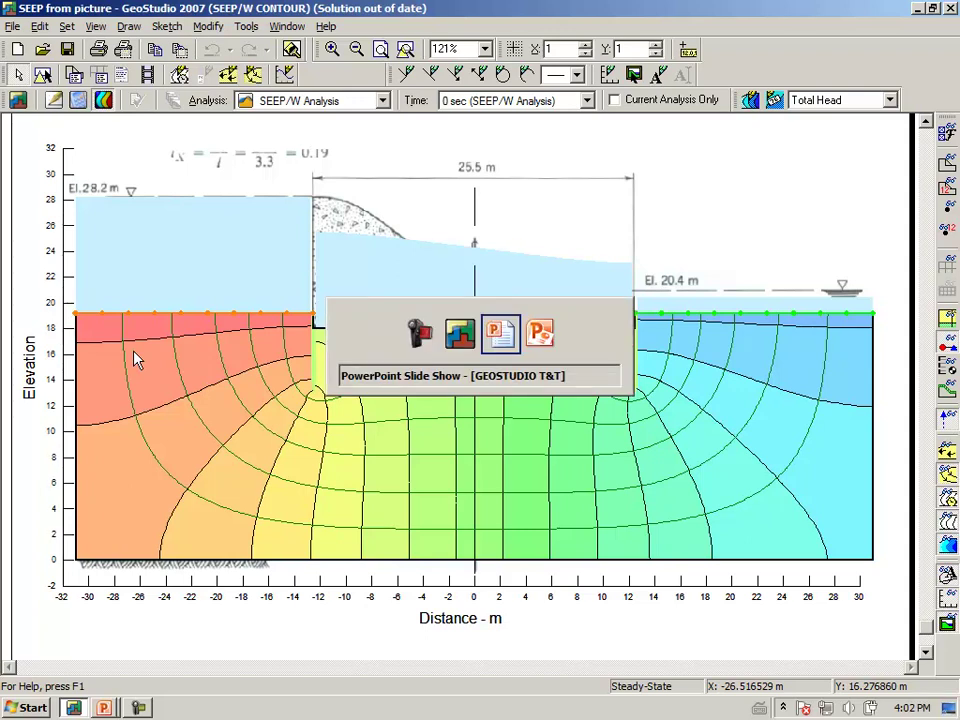
{"action": "key", "text": "alt+Tab"}
{"action": "key", "text": "alt+Tab"}
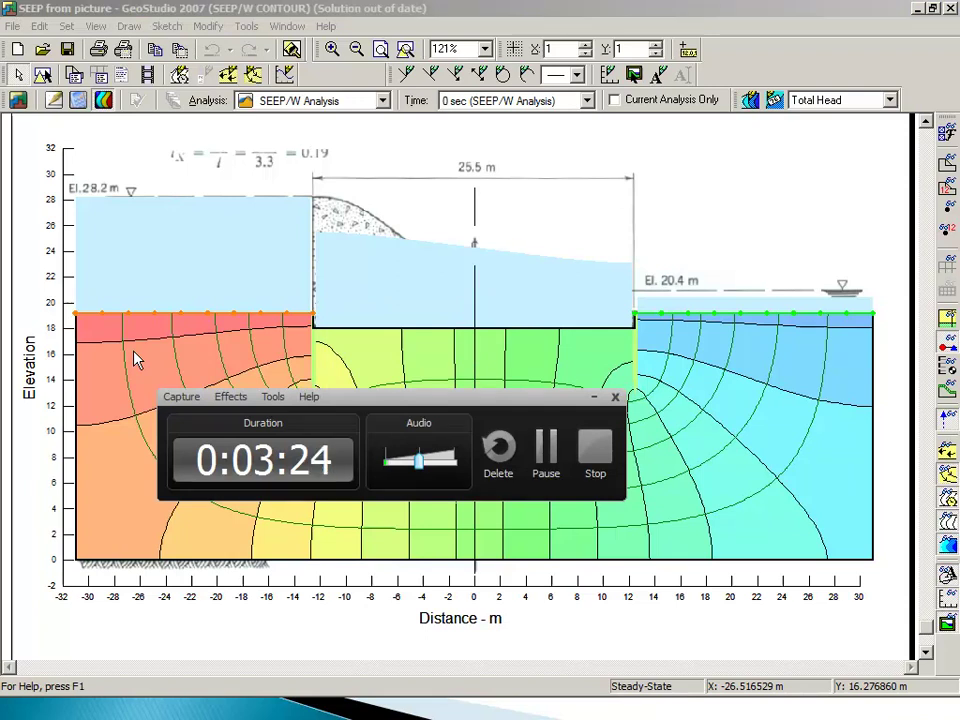
{"action": "key", "text": "alt+Tab"}
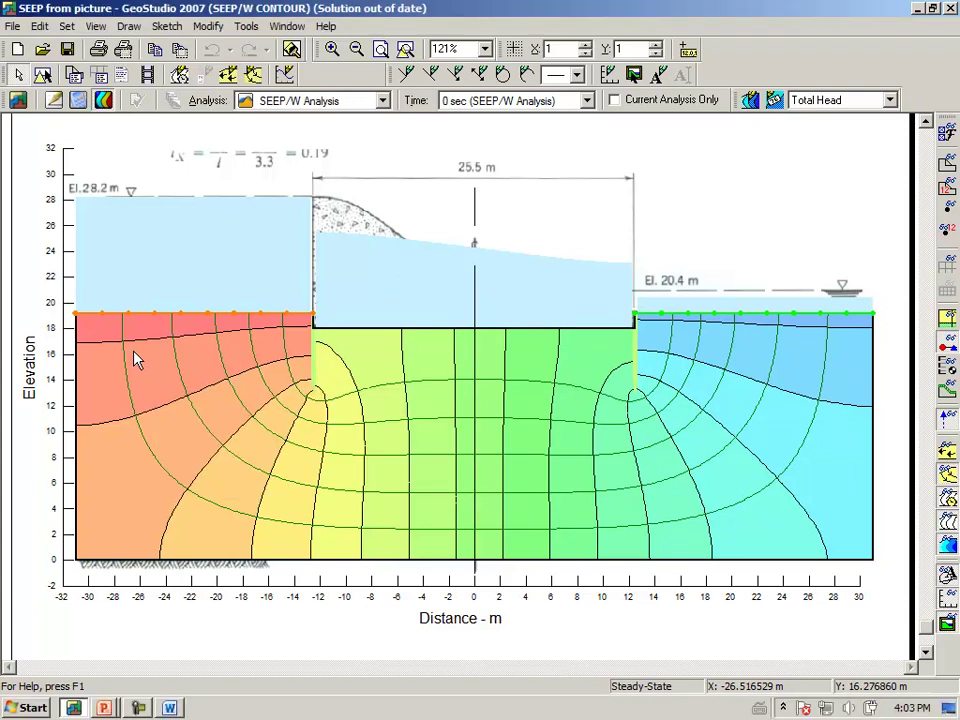
Paste the flow net into the blank Word document as an Enhanced Metafile picture, with empty lines below.
{"action": "left_click", "coordinate": [170, 708]}
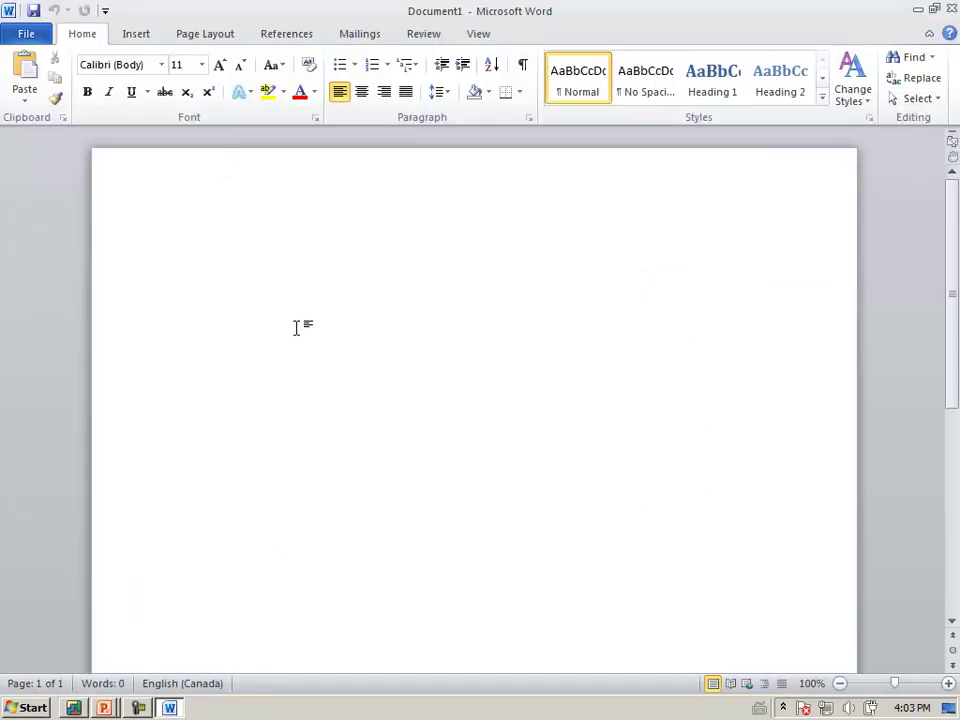
{"action": "key", "text": "Return"}
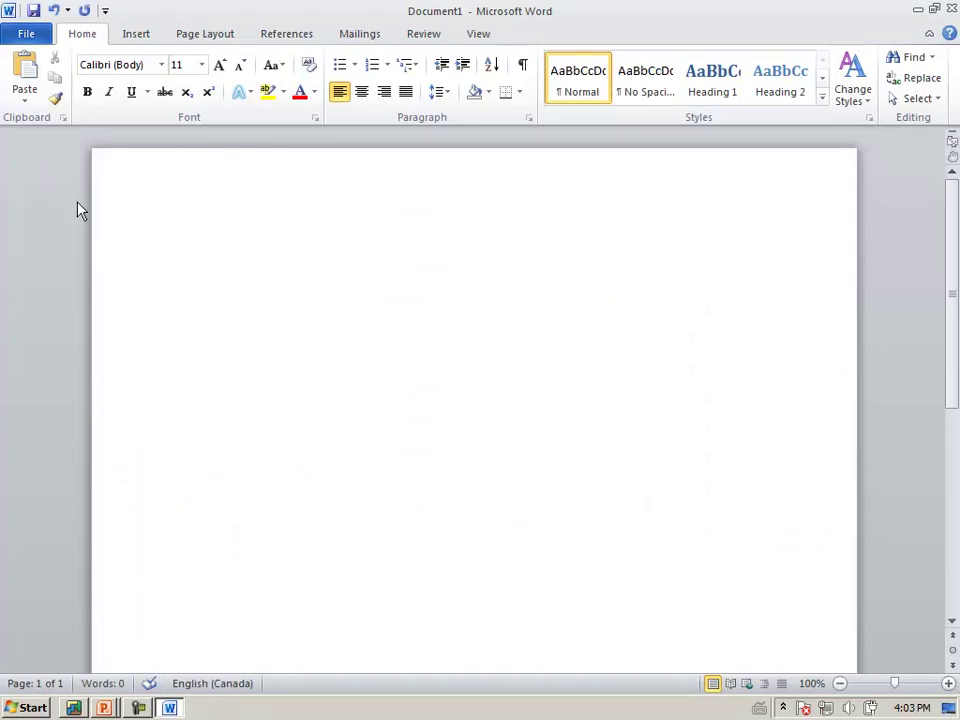
{"action": "left_click", "coordinate": [29, 105]}
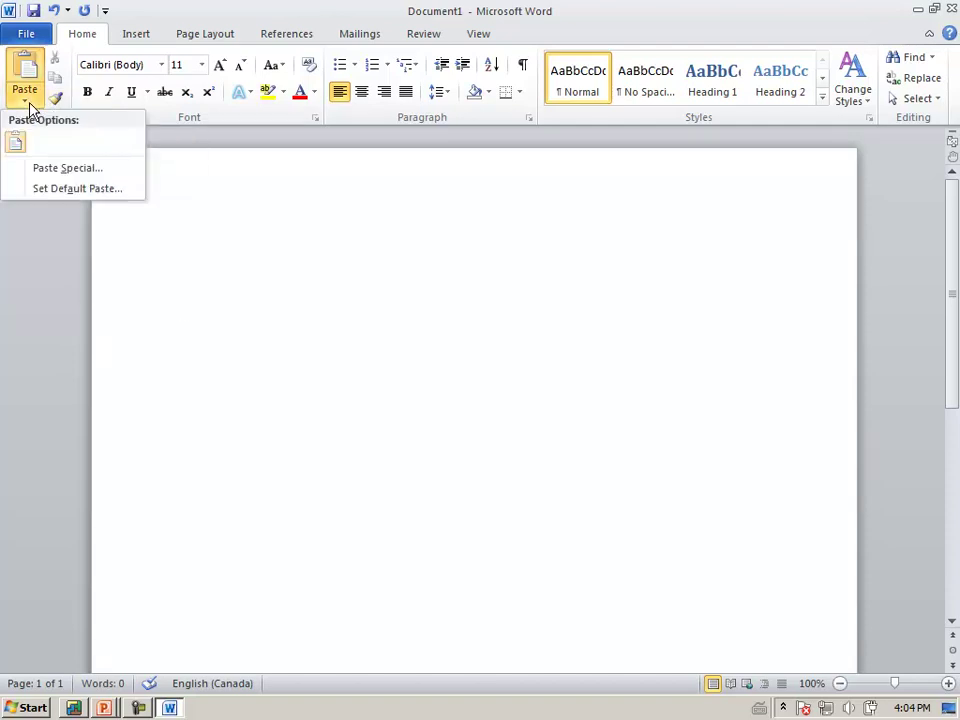
{"action": "left_click", "coordinate": [50, 168]}
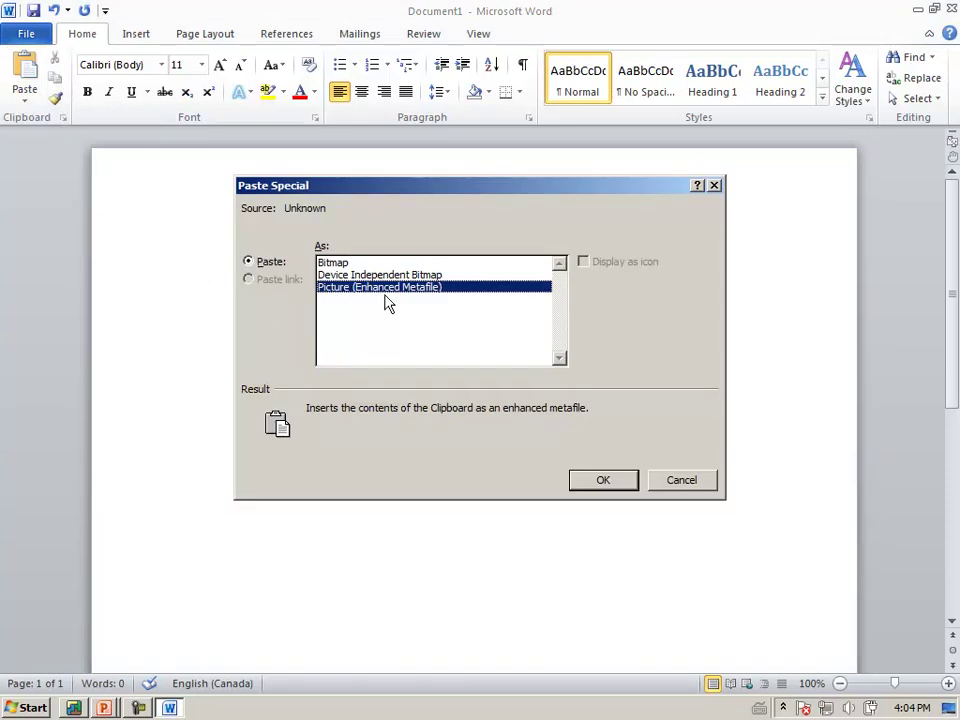
{"action": "left_click", "coordinate": [599, 482]}
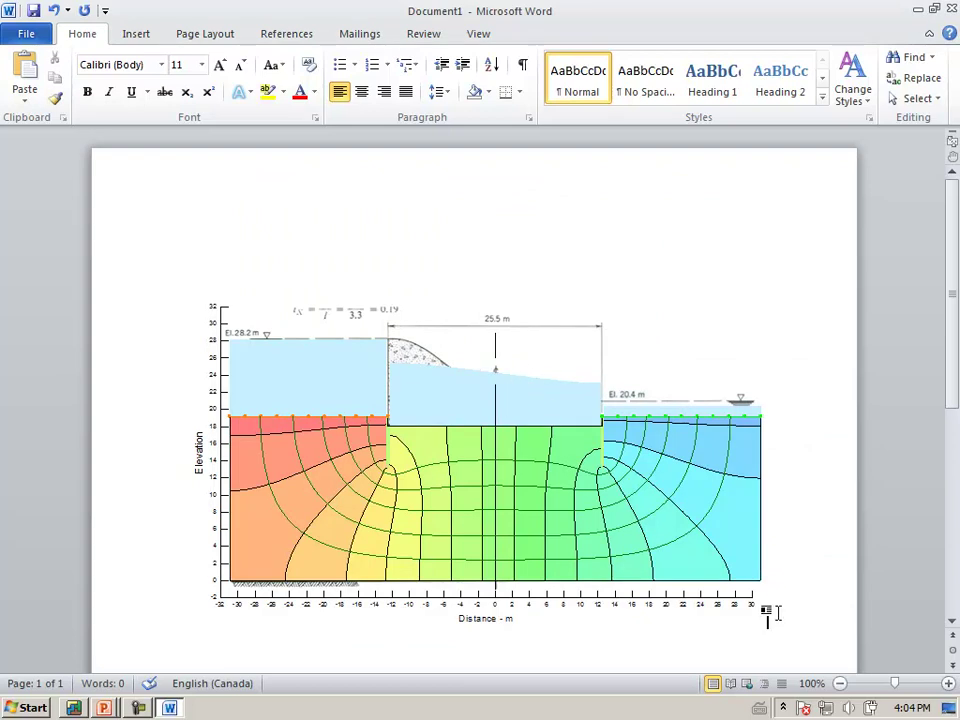
{"action": "key", "text": "Return"}
{"action": "key", "text": "Return"}
{"action": "key", "text": "Return"}
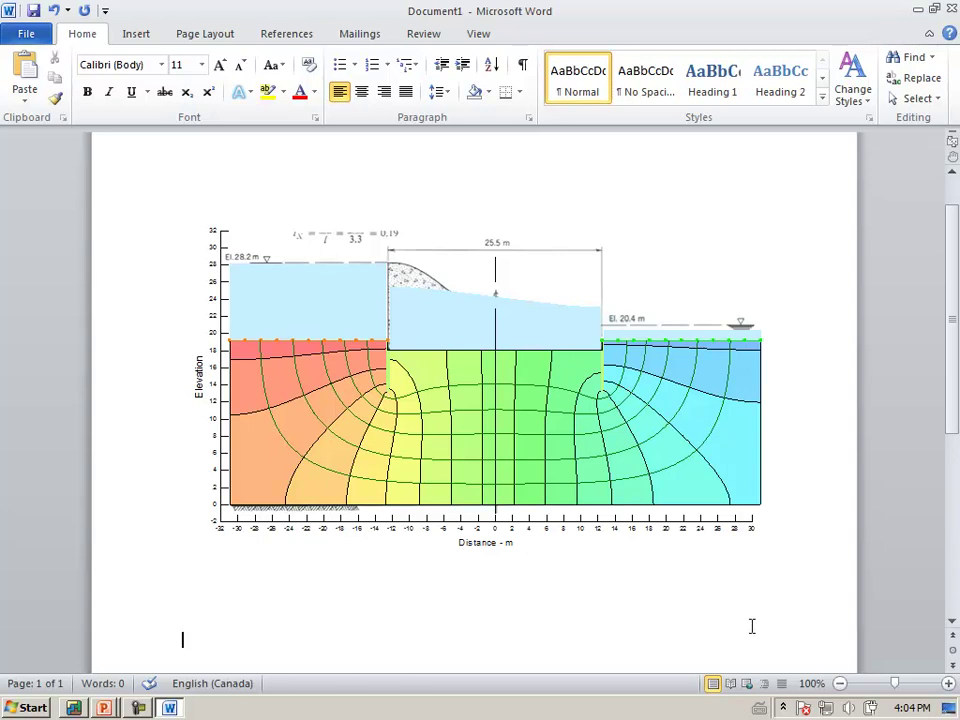
Add a 'Figure 1' caption under the flow-net picture and start a new paragraph below it.
{"action": "right_click", "coordinate": [428, 430]}
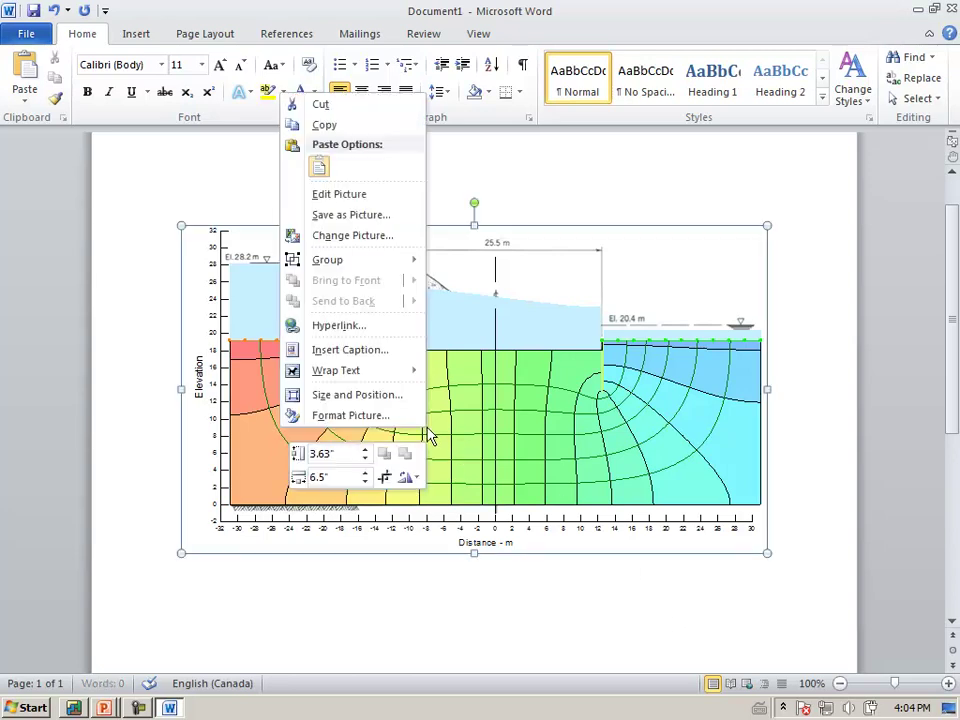
{"action": "left_click", "coordinate": [382, 350]}
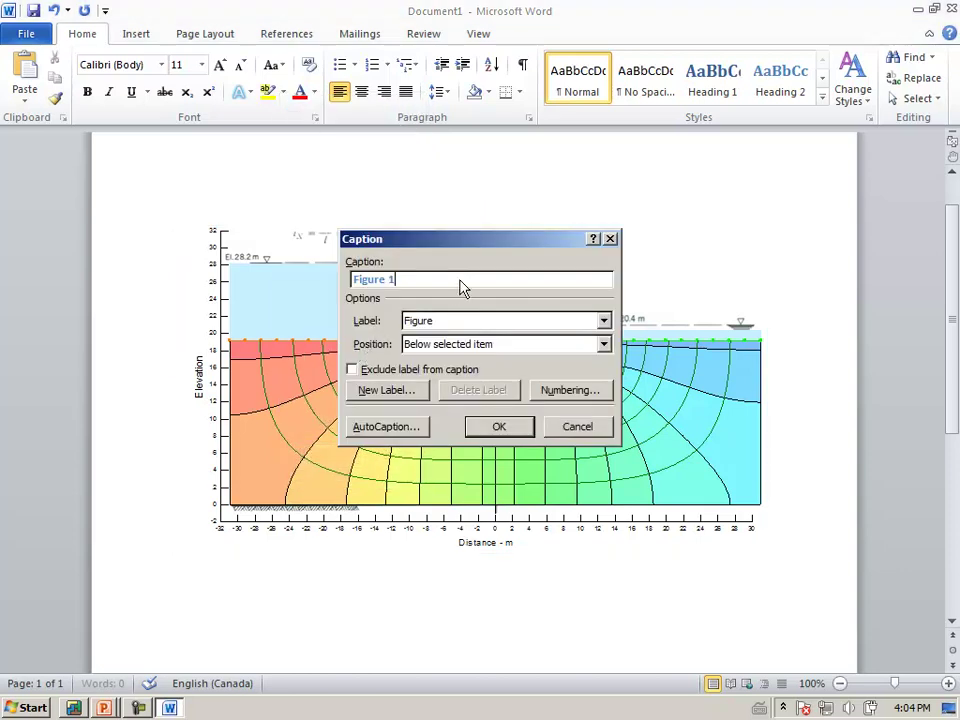
{"action": "left_click", "coordinate": [499, 428]}
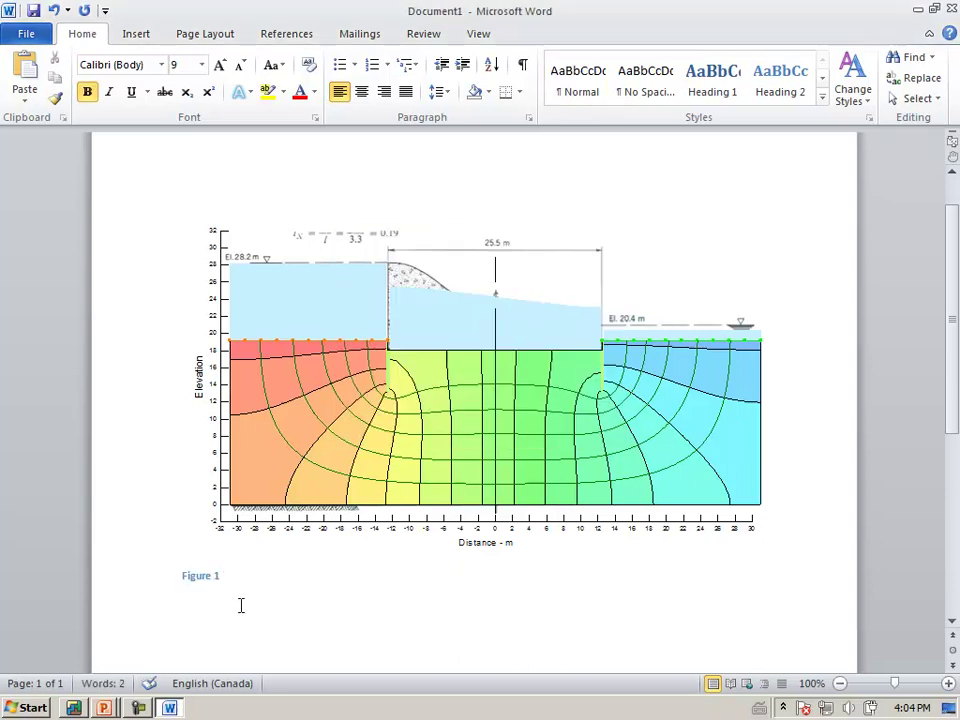
{"action": "key", "text": "Return"}
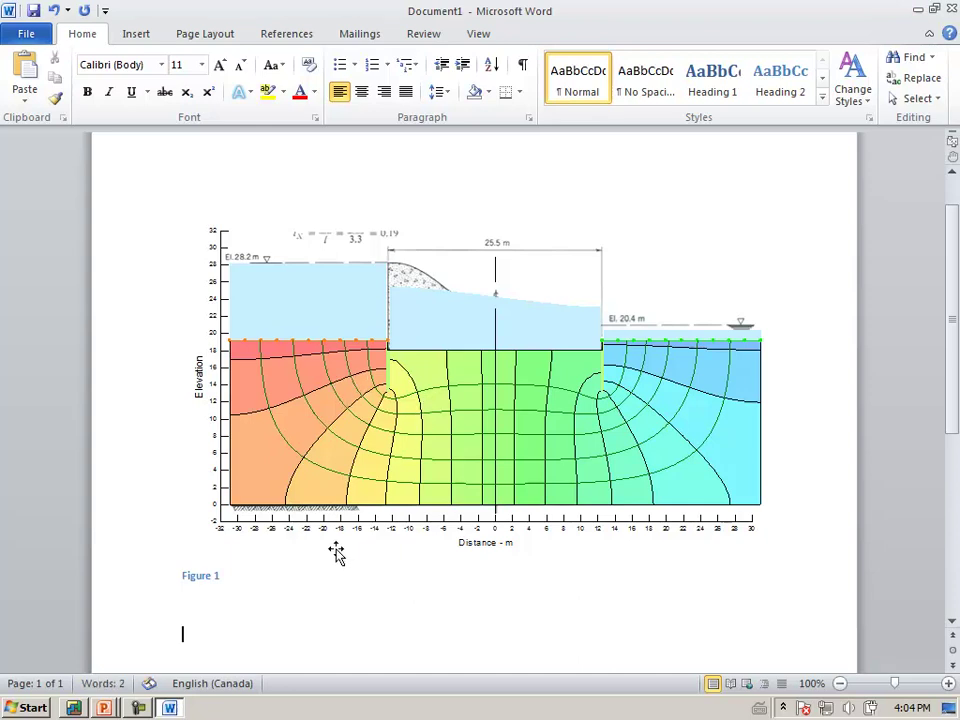
Copy only the downstream region around the El. 20.4 m water level using Copy Selection.
{"action": "key", "text": "alt+Tab"}
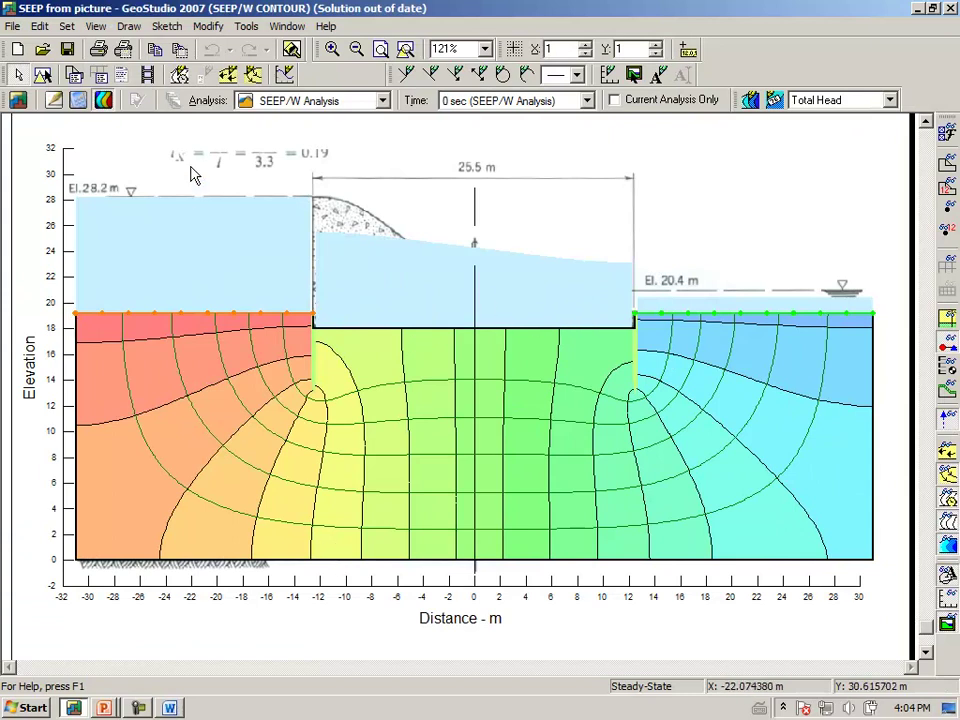
{"action": "left_click", "coordinate": [180, 52]}
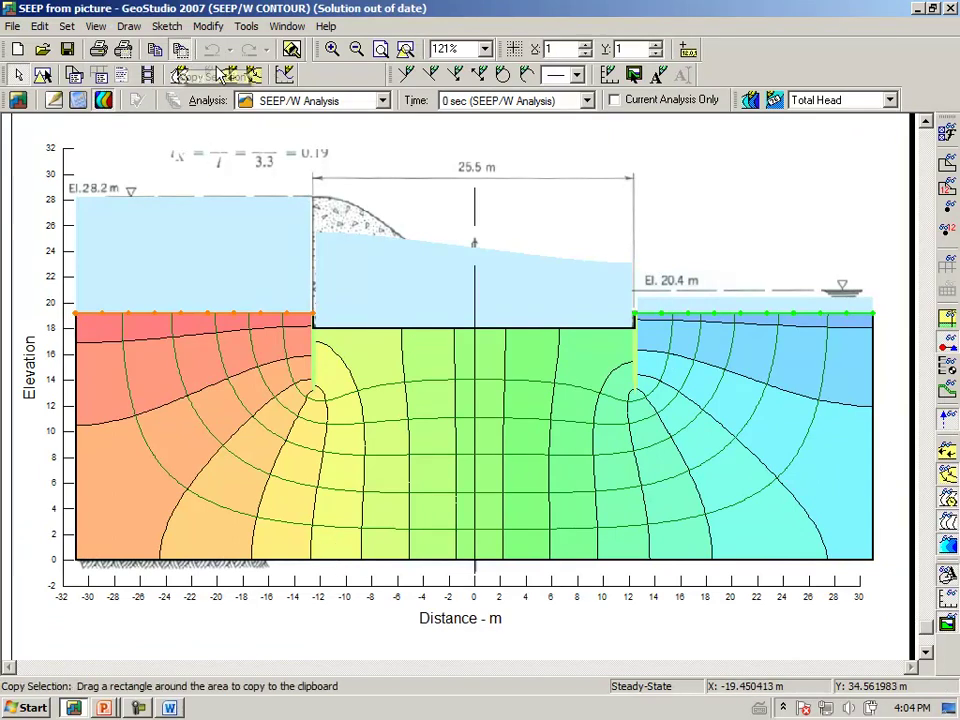
{"action": "left_click_drag", "start_coordinate": [548, 238], "coordinate": [722, 441]}
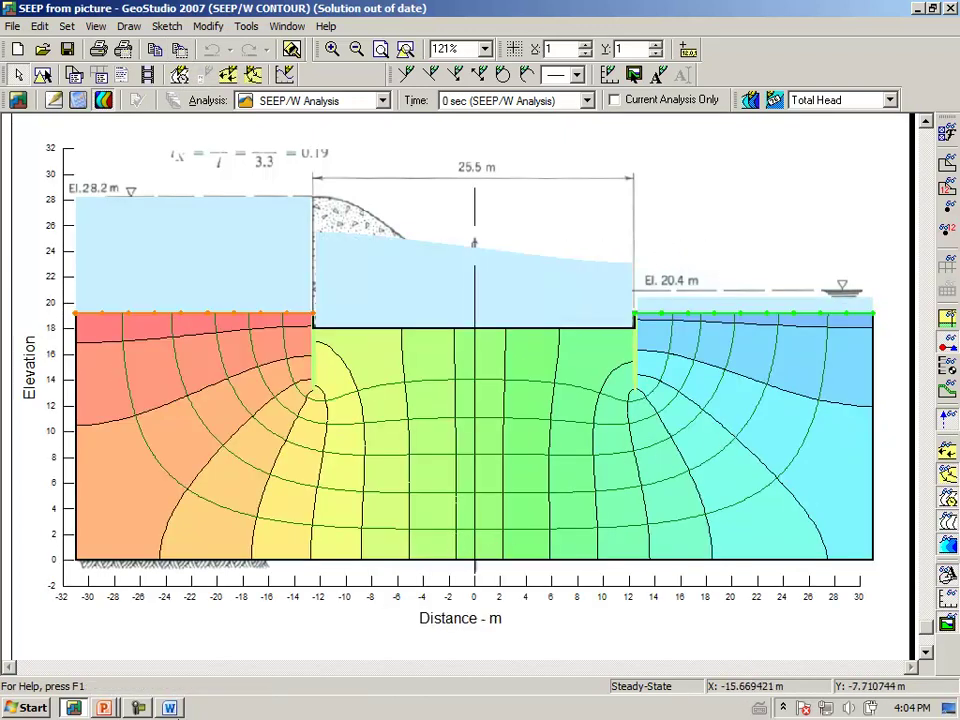
{"action": "left_click", "coordinate": [172, 708]}
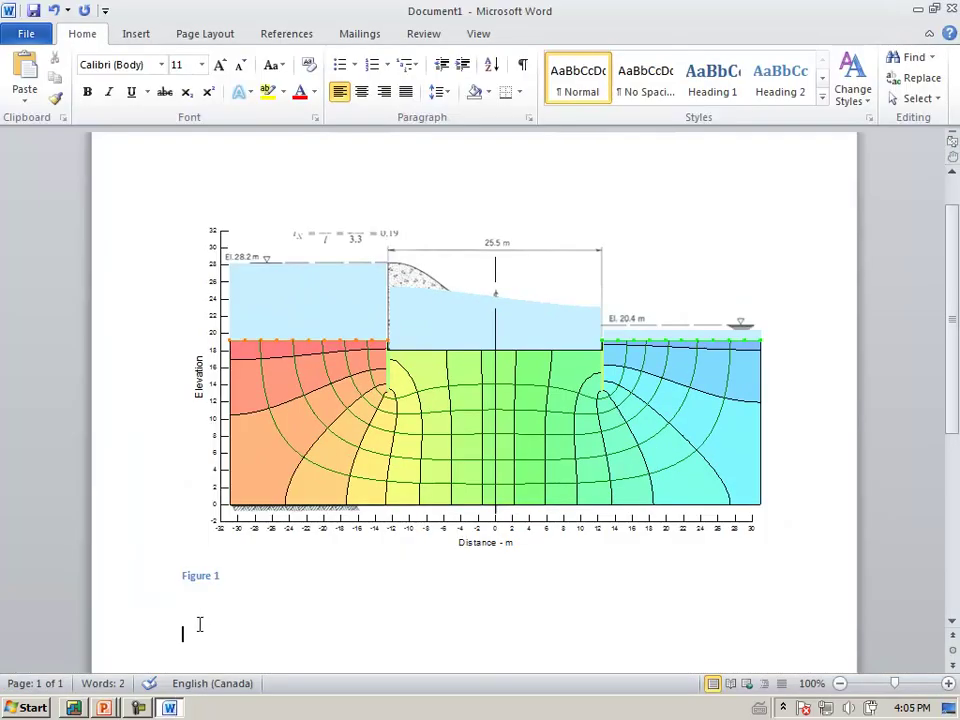
Paste the cropped downstream region below Figure 1 as an Enhanced Metafile picture.
{"action": "left_click", "coordinate": [25, 100]}
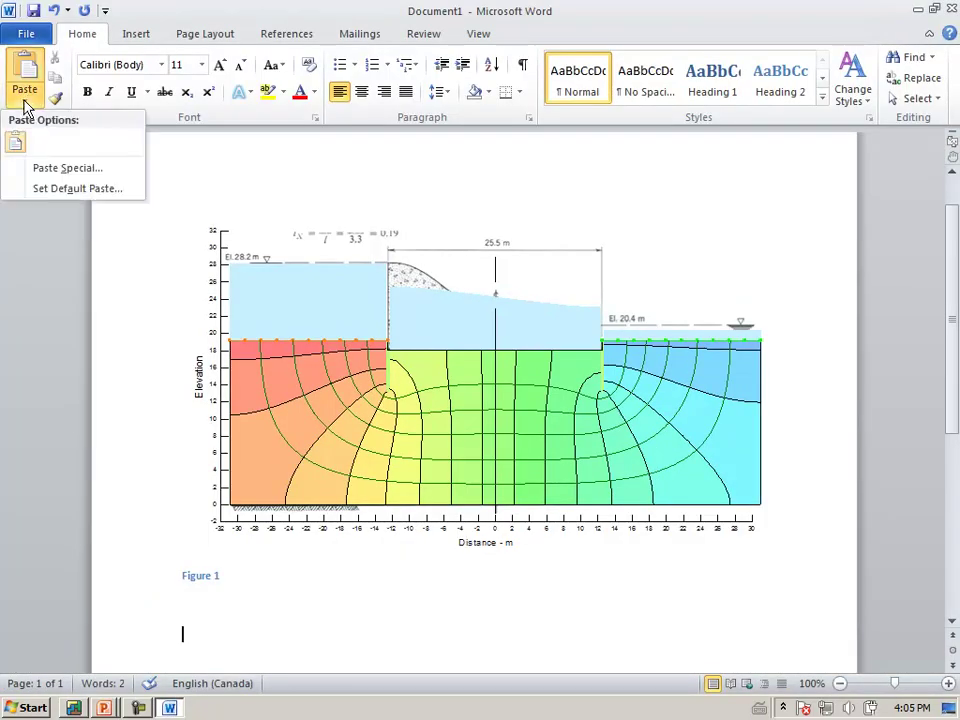
{"action": "left_click", "coordinate": [38, 170]}
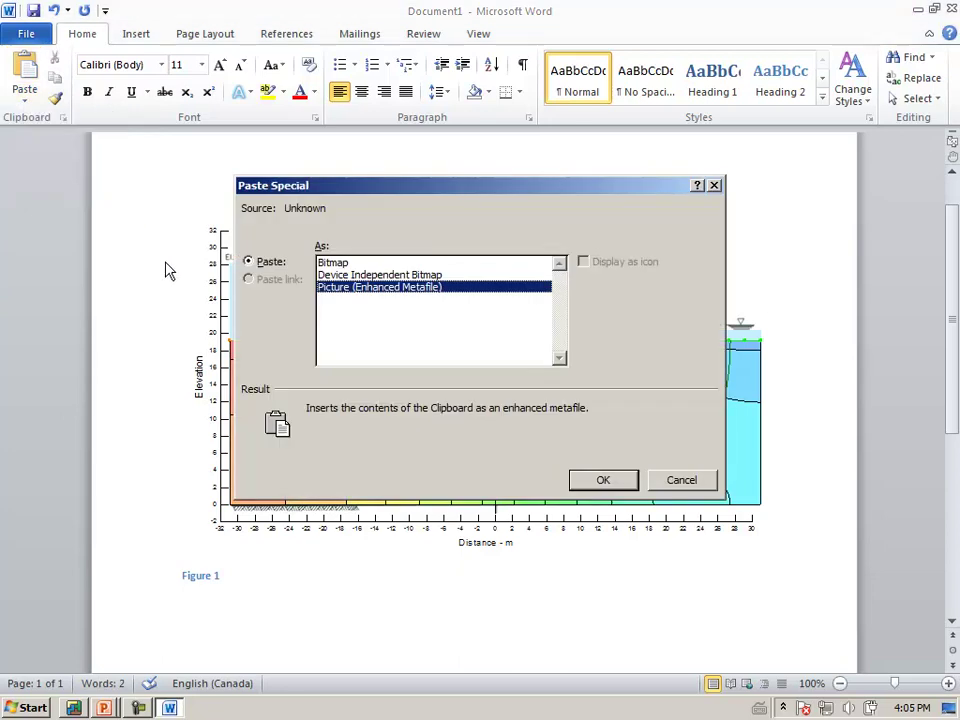
{"action": "left_click", "coordinate": [590, 480]}
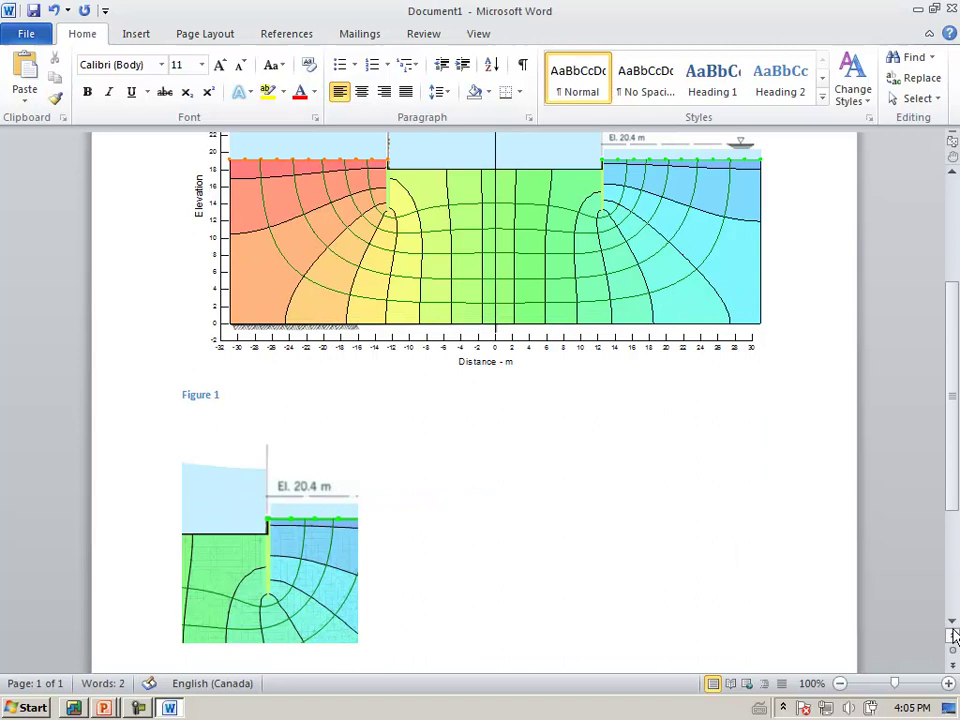
{"action": "left_click", "coordinate": [952, 624]}
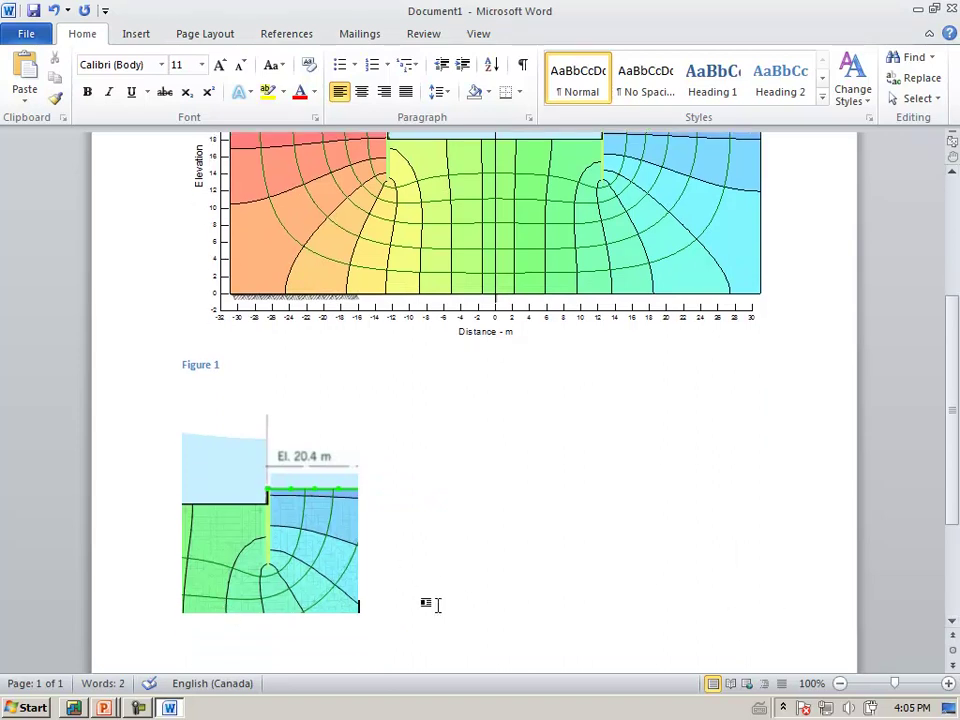
Insert a 'Figure 2' caption below the cropped downstream picture.
{"action": "left_click", "coordinate": [266, 545]}
{"action": "right_click", "coordinate": [263, 542]}
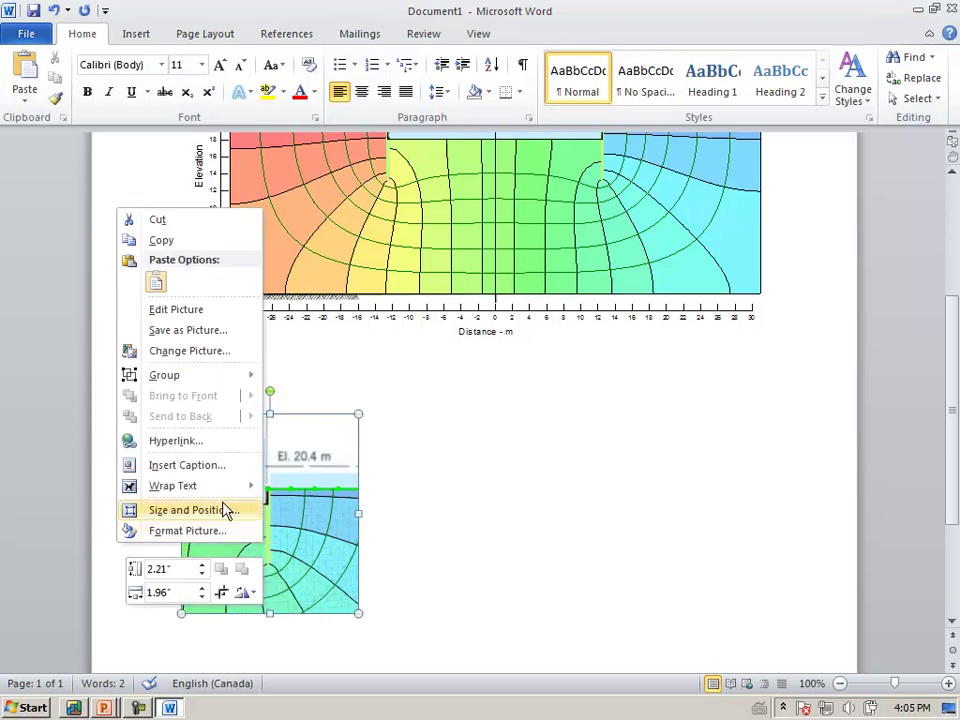
{"action": "left_click", "coordinate": [200, 468]}
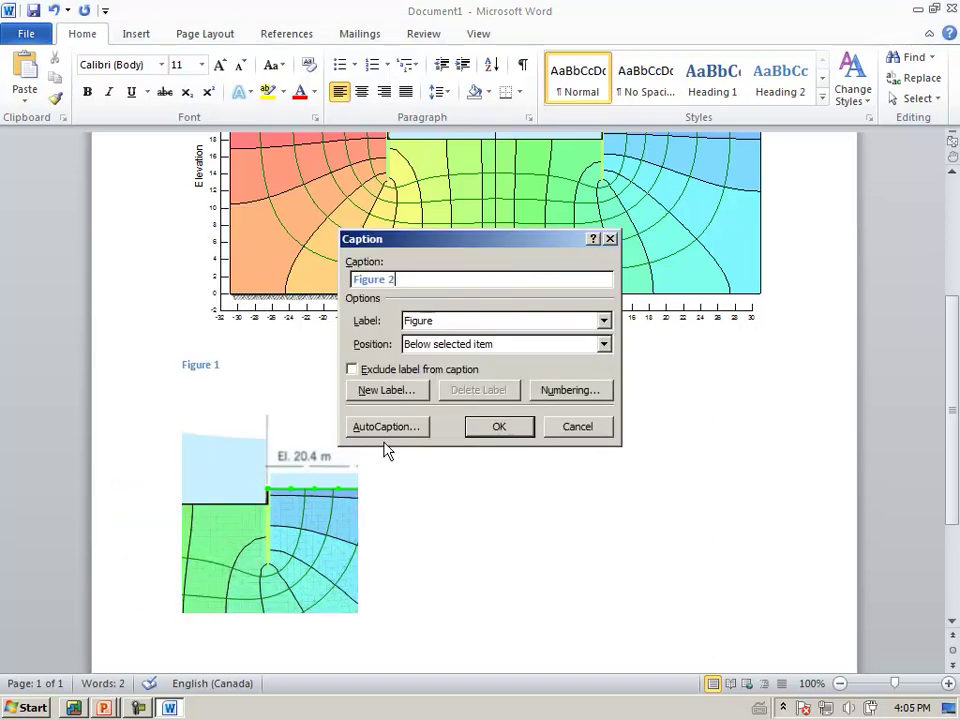
{"action": "left_click", "coordinate": [486, 430]}
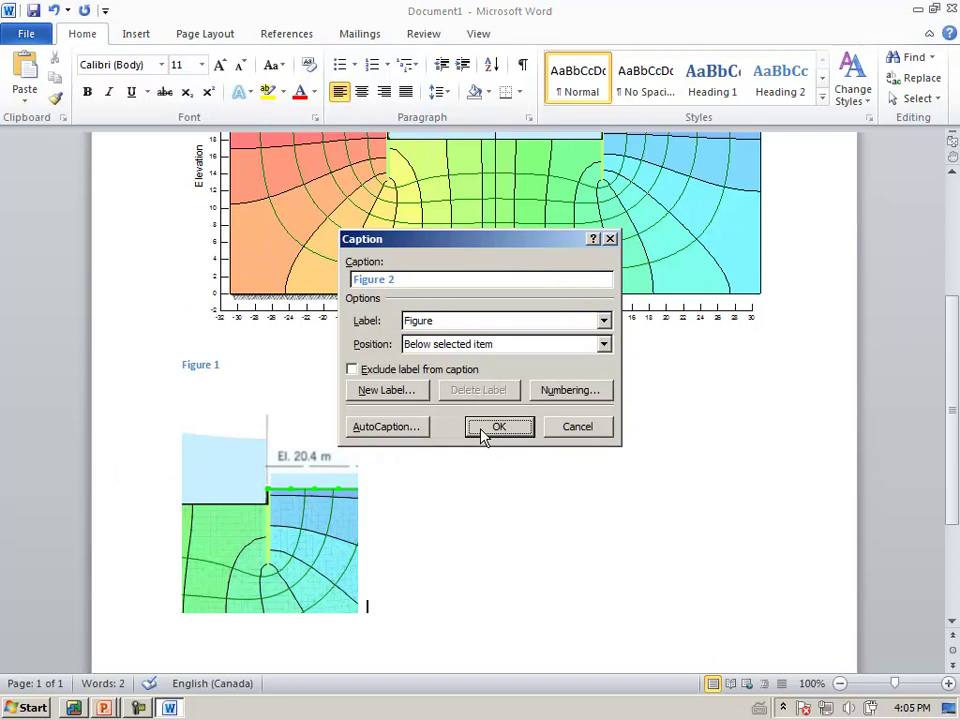